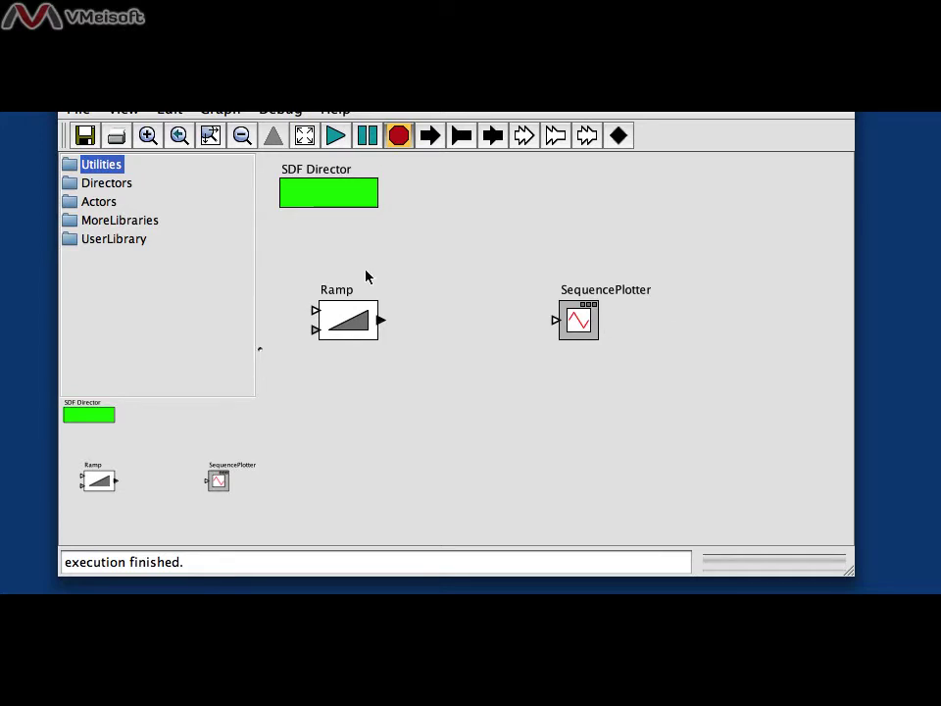
Step: Drag a ModalModel actor from the Utilities library onto the canvas between Ramp and SequencePlotter
double_click(71, 169)
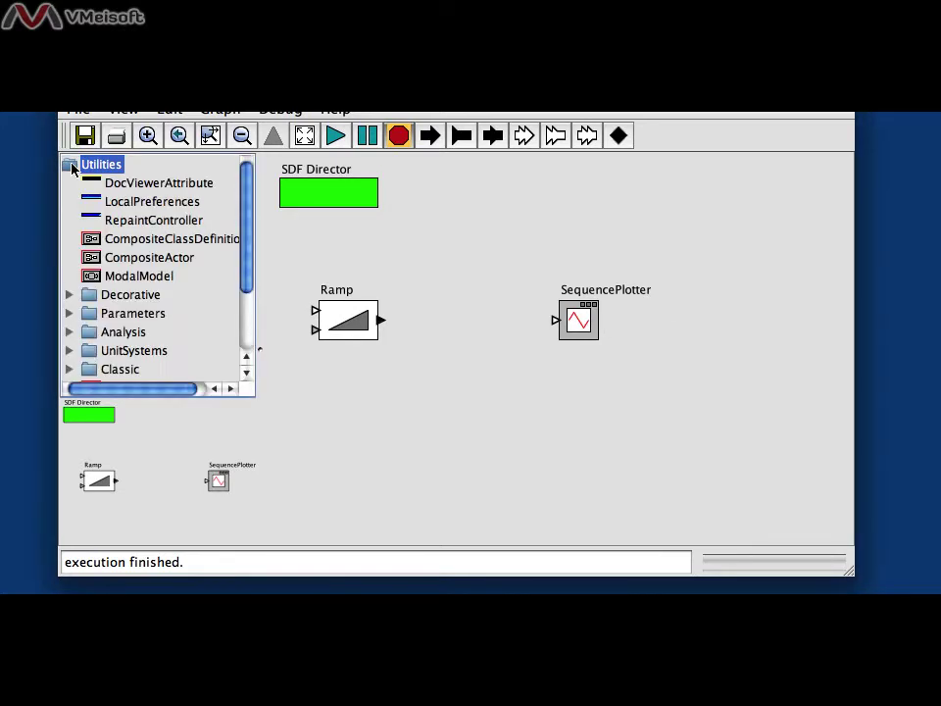
left_click_drag(117, 280, 446, 314)
left_click(459, 320)
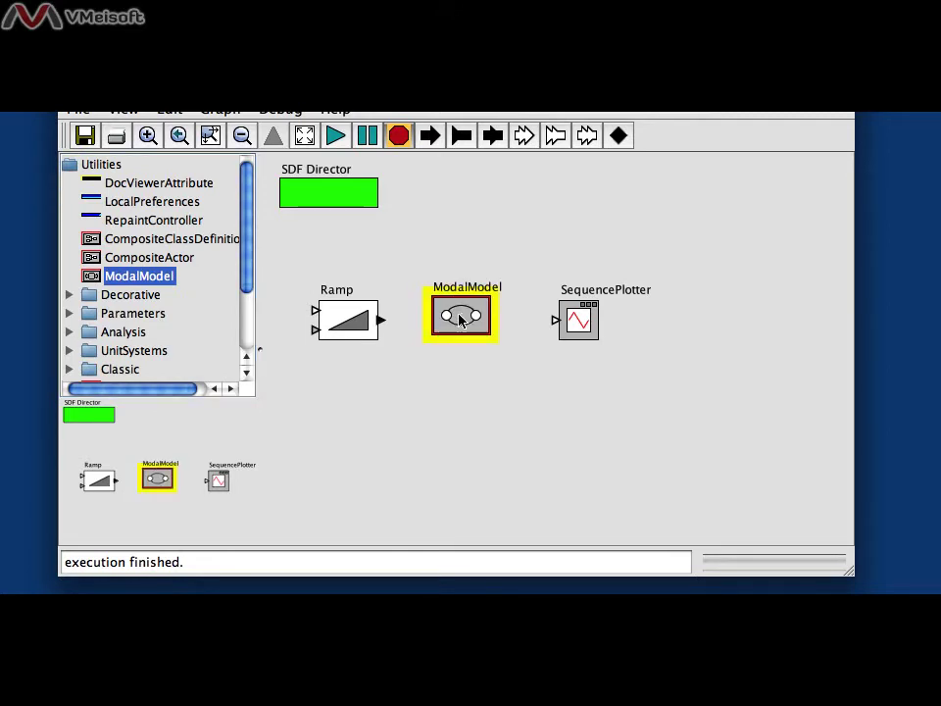
right_click(459, 319)
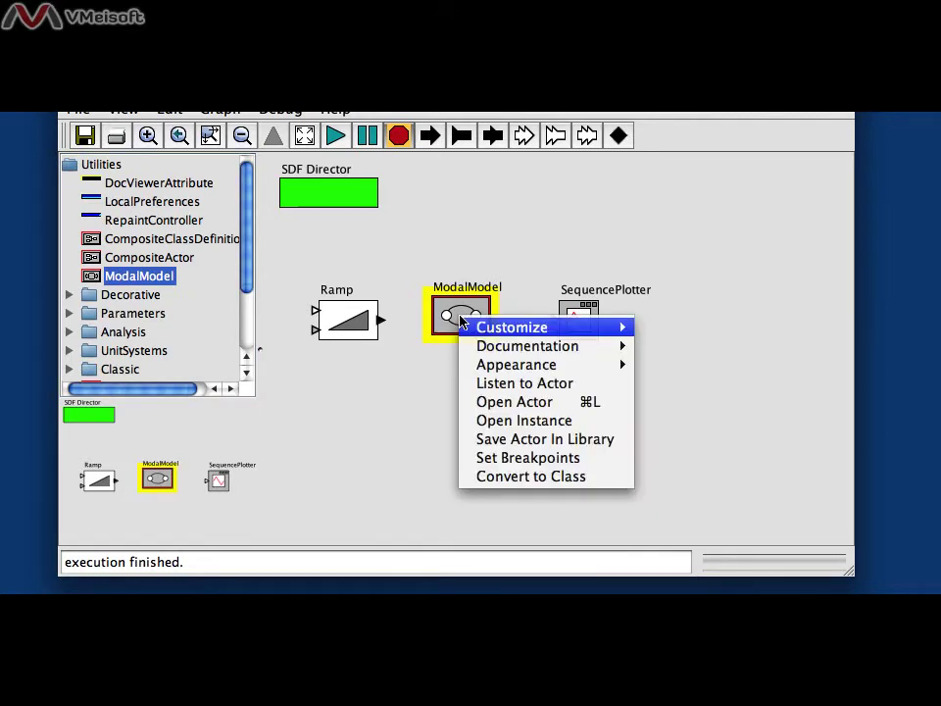
Step: Add an input port named 'in' to the ModalModel actor
mouse_move(588, 327)
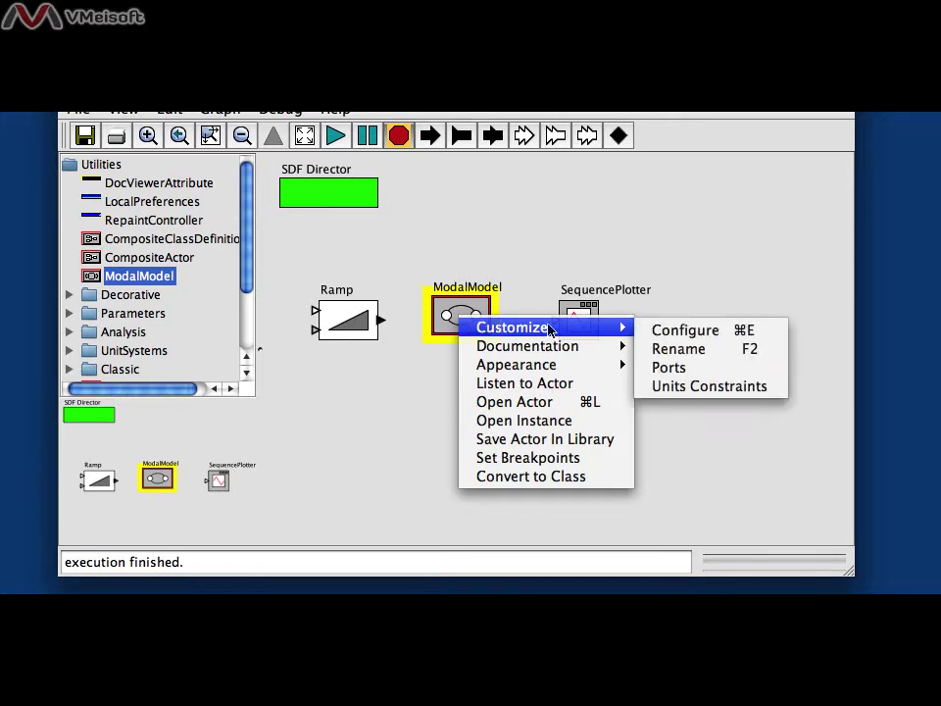
left_click(677, 369)
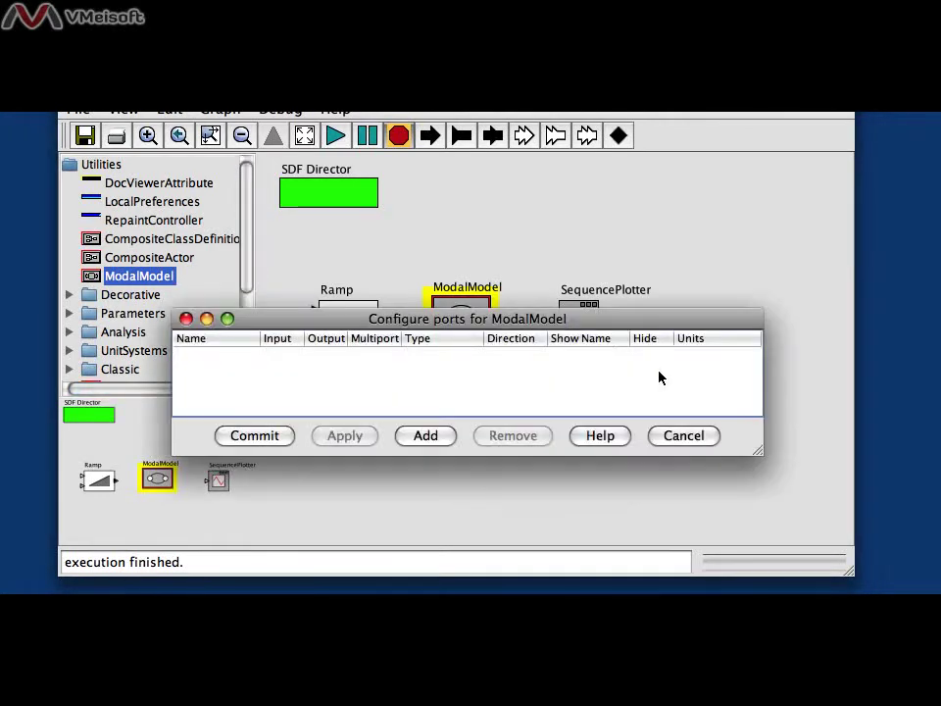
left_click(429, 439)
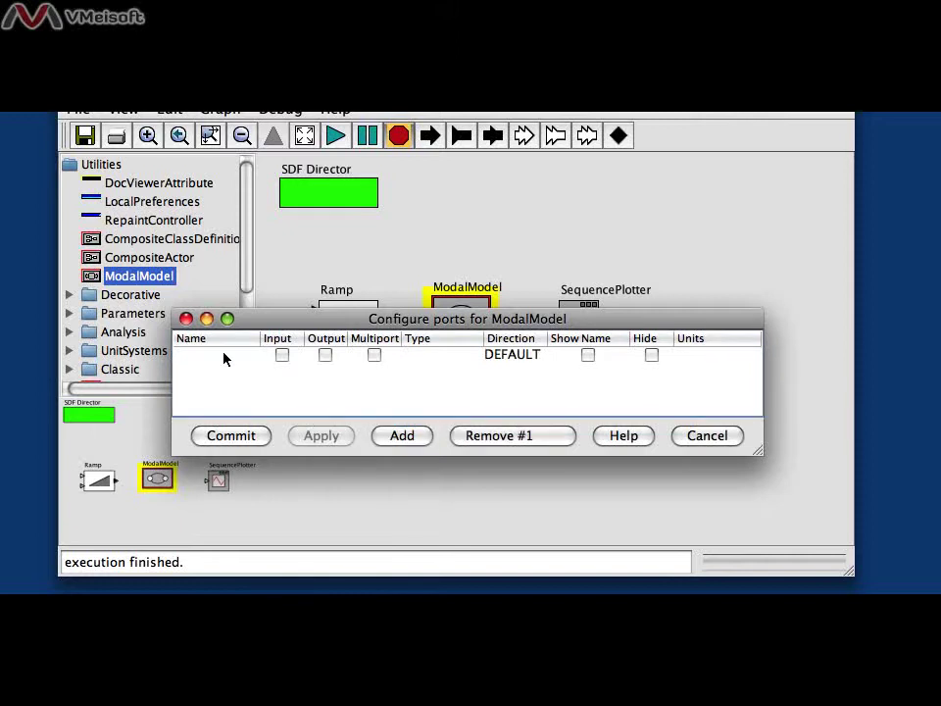
double_click(224, 355)
type("in")
left_click(282, 354)
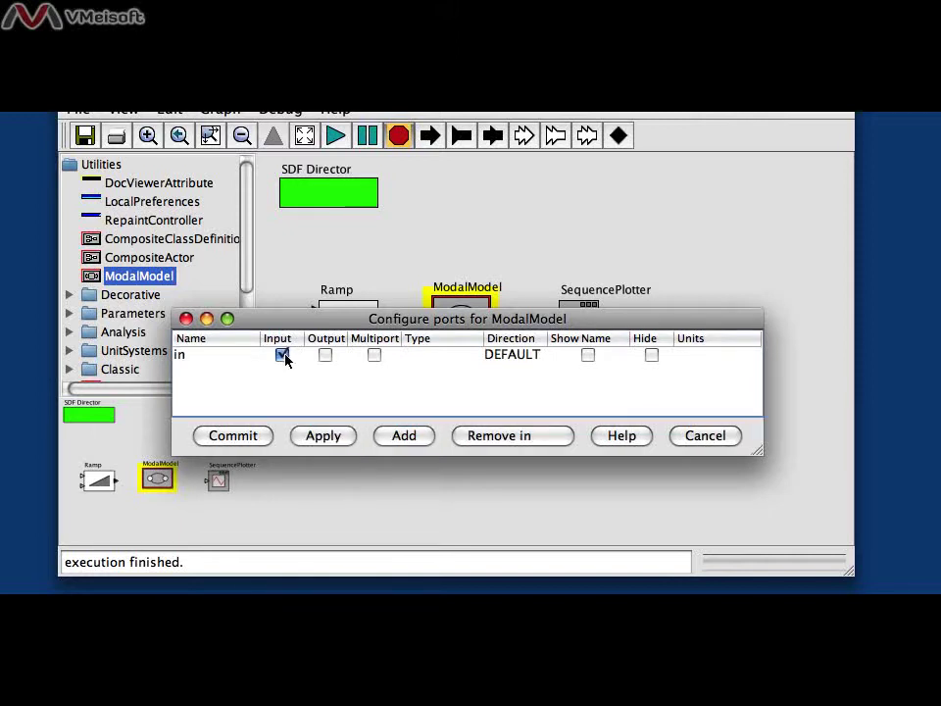
Step: Add an output port named 'out' and commit the port changes
left_click(403, 441)
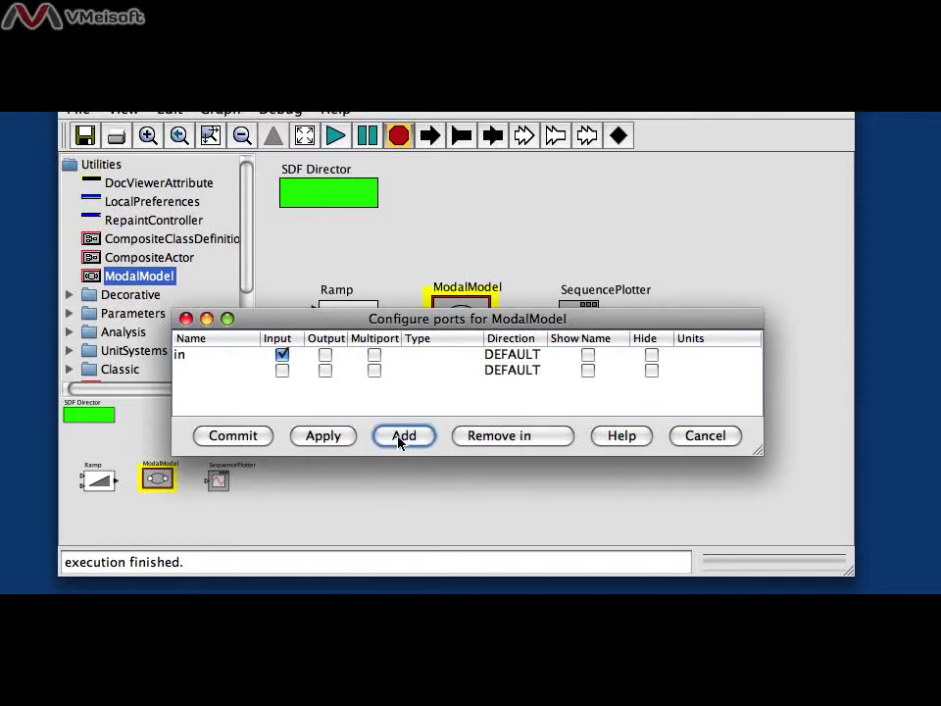
double_click(211, 369)
type("out")
left_click(325, 369)
left_click(232, 443)
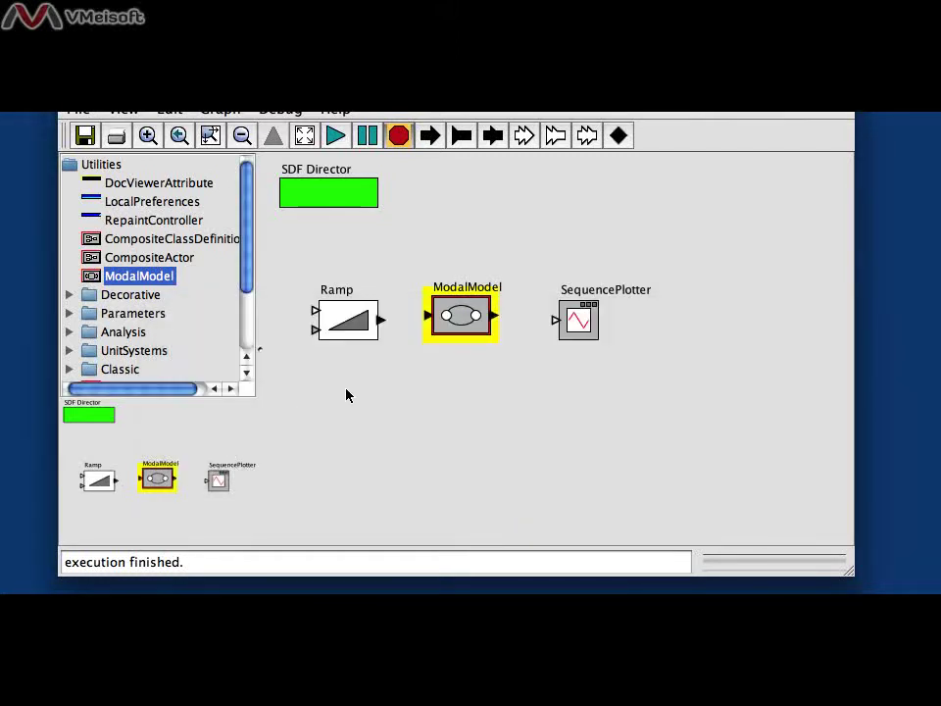
Step: Connect Ramp's output to ModalModel's 'in' port and ModalModel's 'out' port to SequencePlotter
left_click_drag(424, 315, 382, 320)
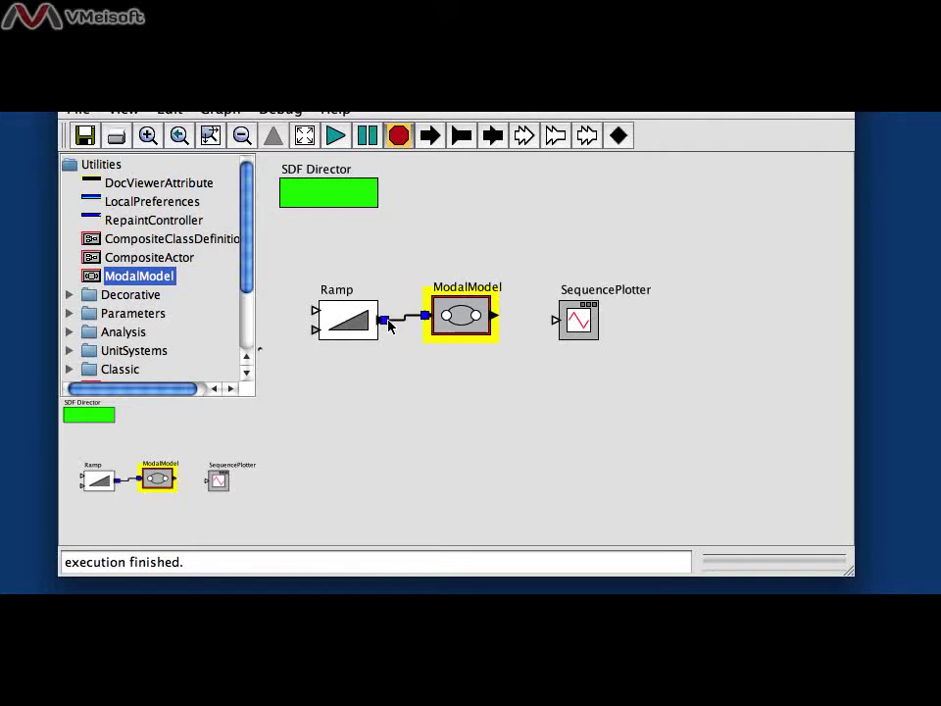
left_click_drag(495, 319, 555, 321)
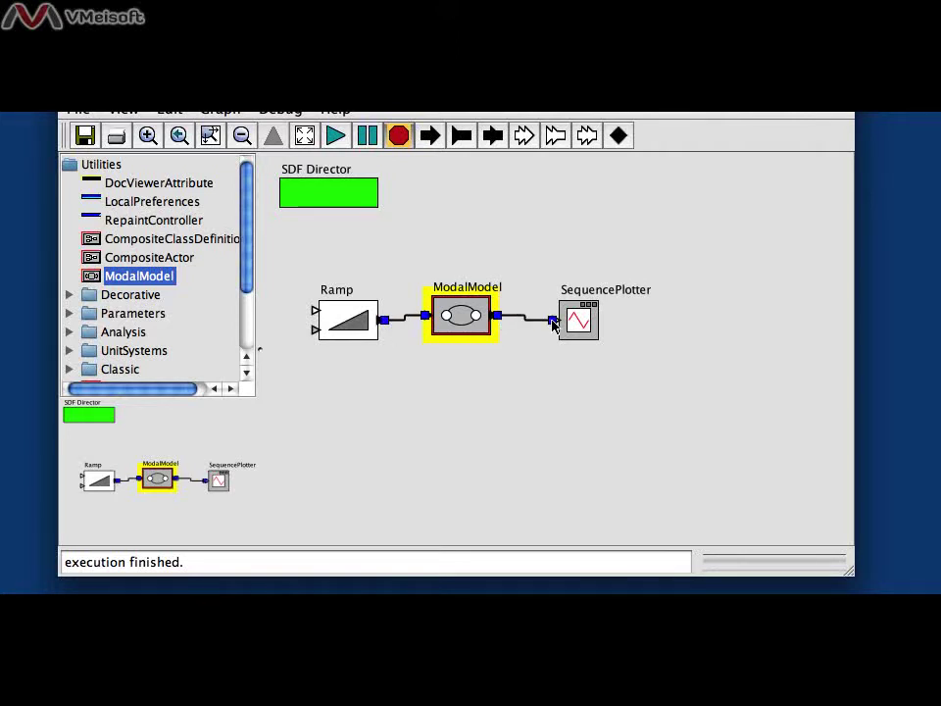
Step: Open ModalModel's inner state-machine editor and its annotation text for editing
right_click(468, 321)
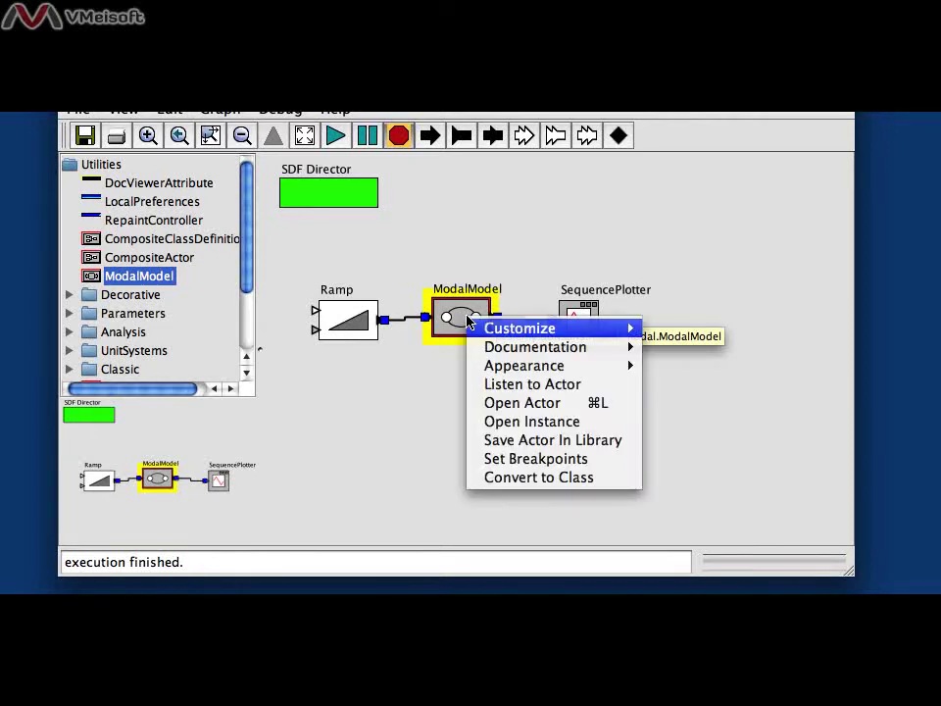
left_click(568, 405)
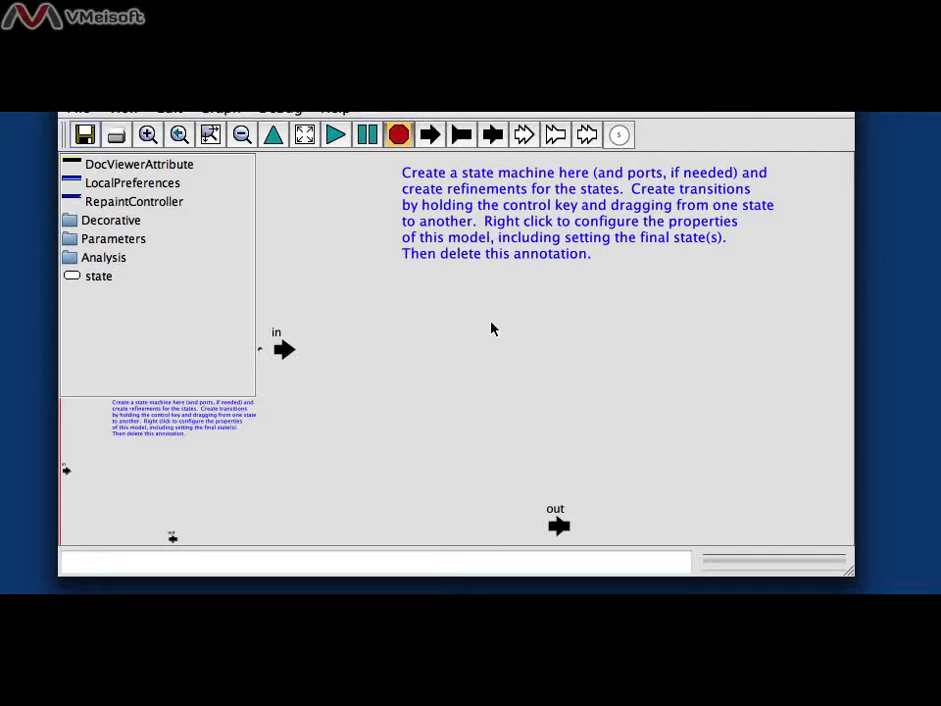
double_click(469, 227)
Step: Replace the annotation with 'Copy the input to the output until the input has value 5. Then, subsequently, produce value 0.'
left_click_drag(342, 274, 93, 165)
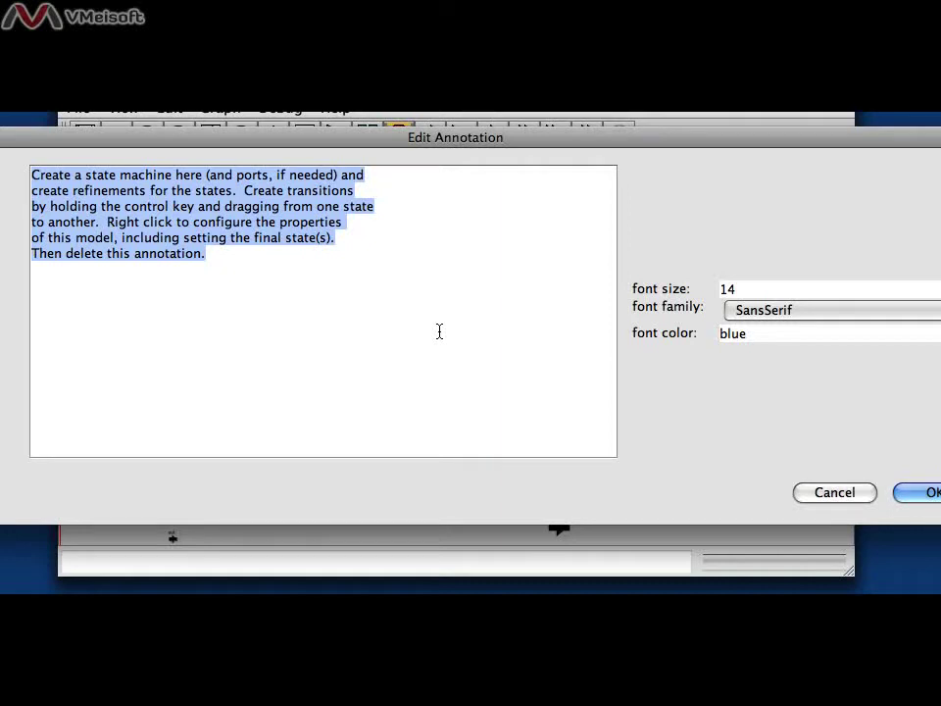
type("Cop")
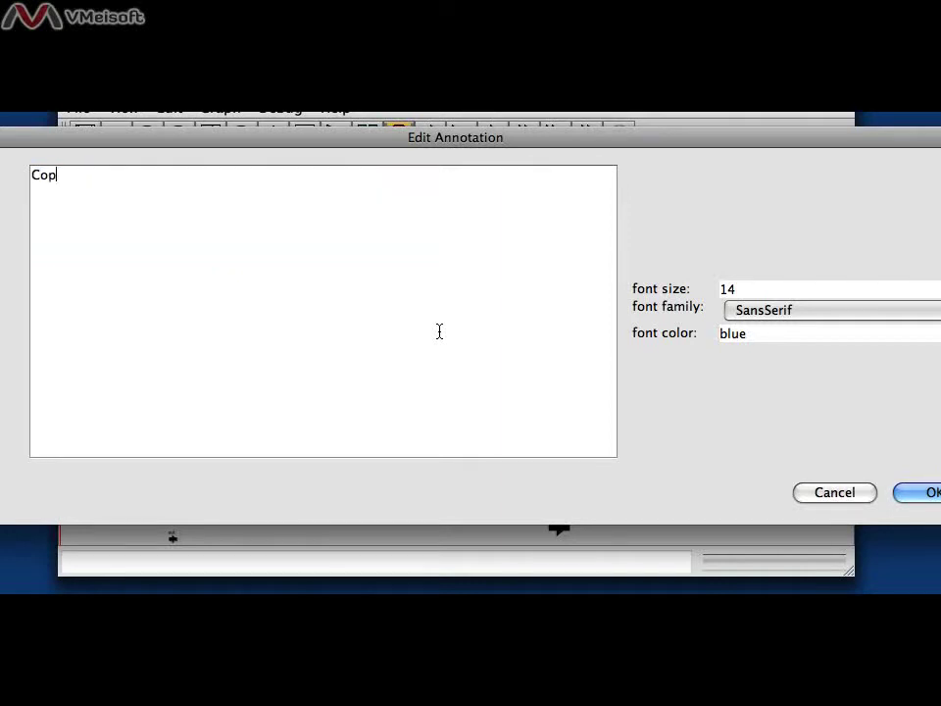
type("y the input ")
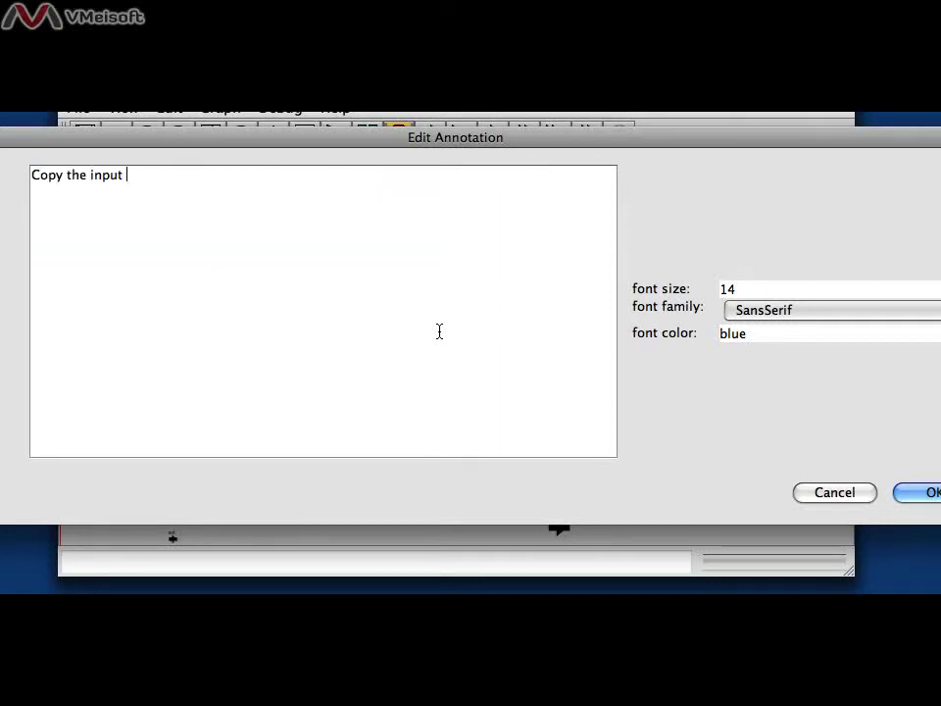
type("to the output")
key("Return")
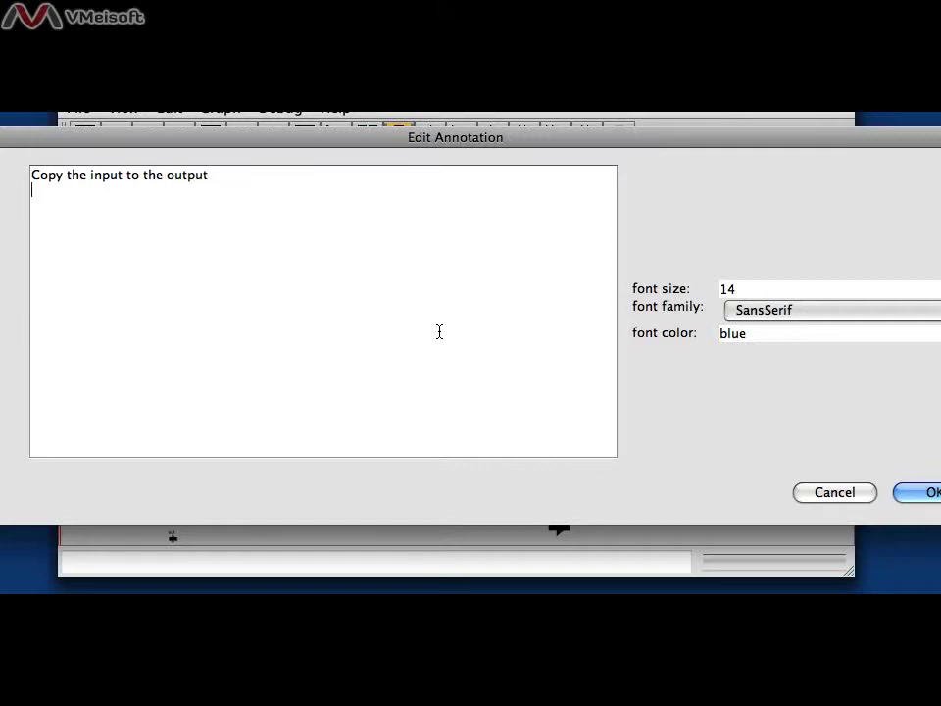
type("until the in")
type("put have")
key("BackSpace")
key("BackSpace")
type("s ")
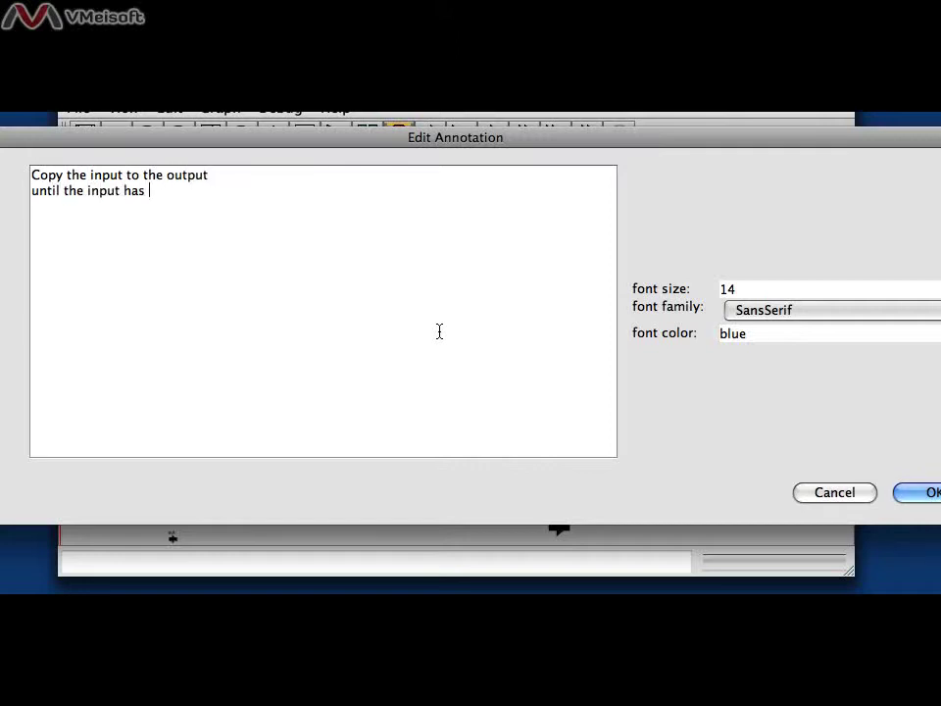
type("value 5.")
key("Return")
type("Then, subsequen")
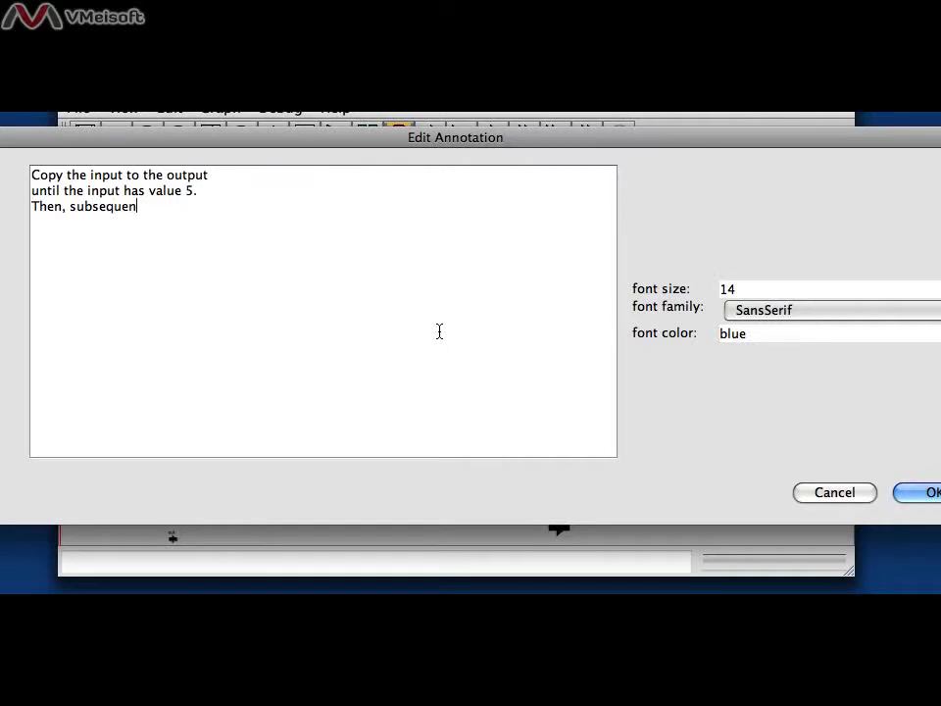
type("tly, produce value")
key("Return")
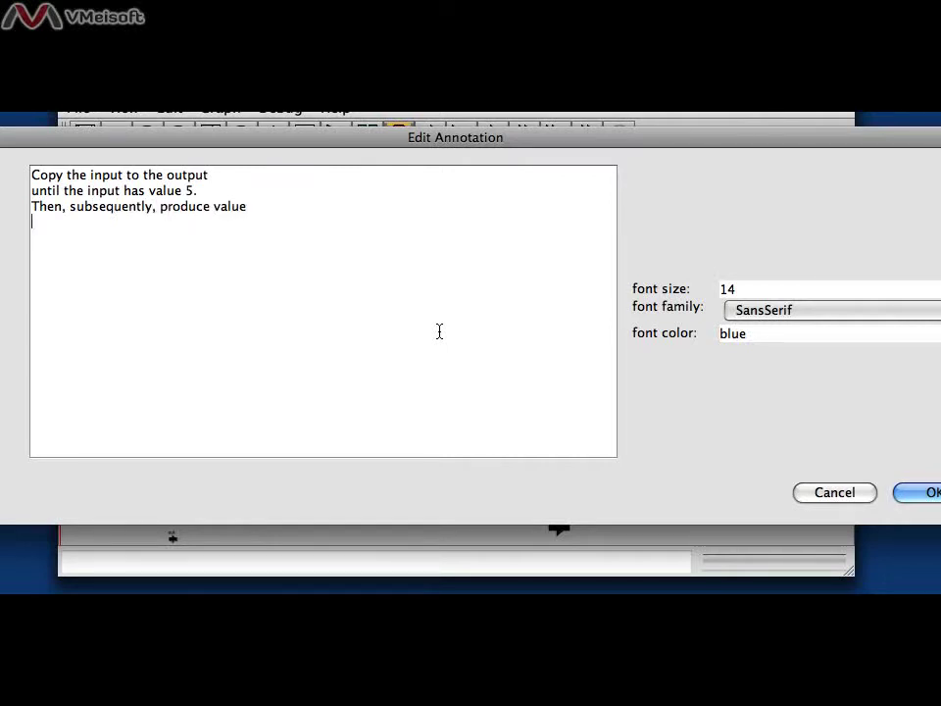
type("0.")
left_click(916, 494)
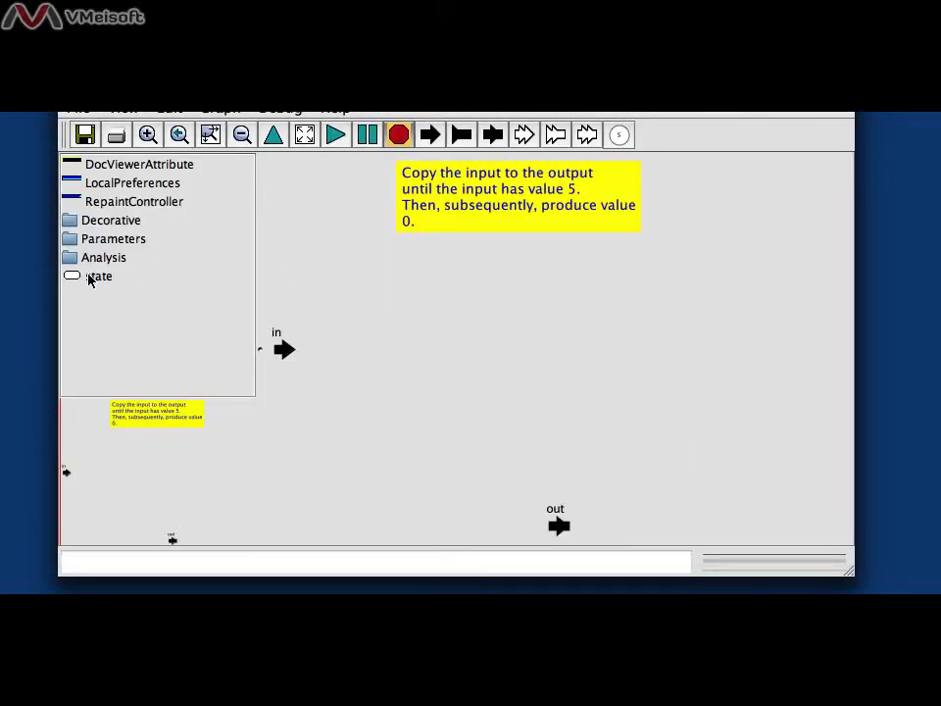
Step: Place two states, state and state2, side by side in the state machine
left_click_drag(75, 284, 382, 346)
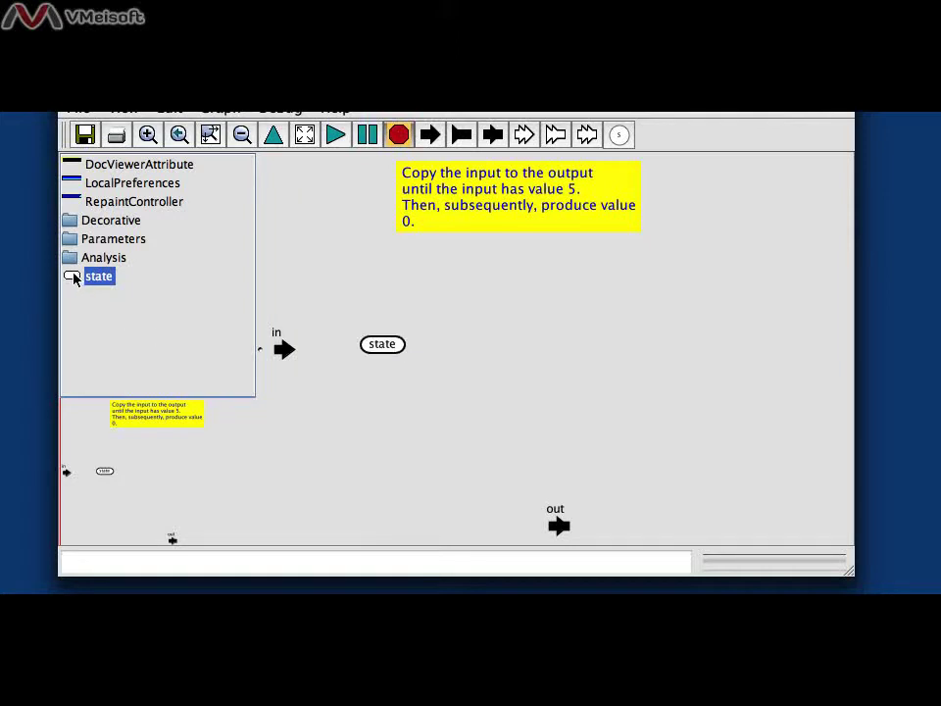
left_click_drag(75, 279, 506, 339)
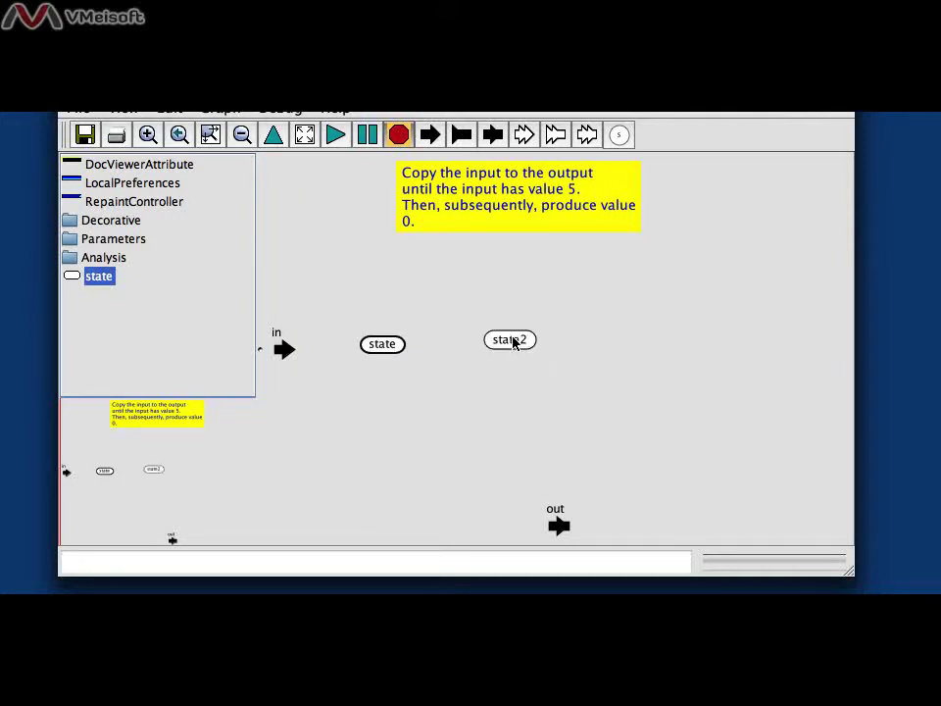
right_click(383, 350)
Step: Rename the first state to 'copy'
mouse_move(547, 360)
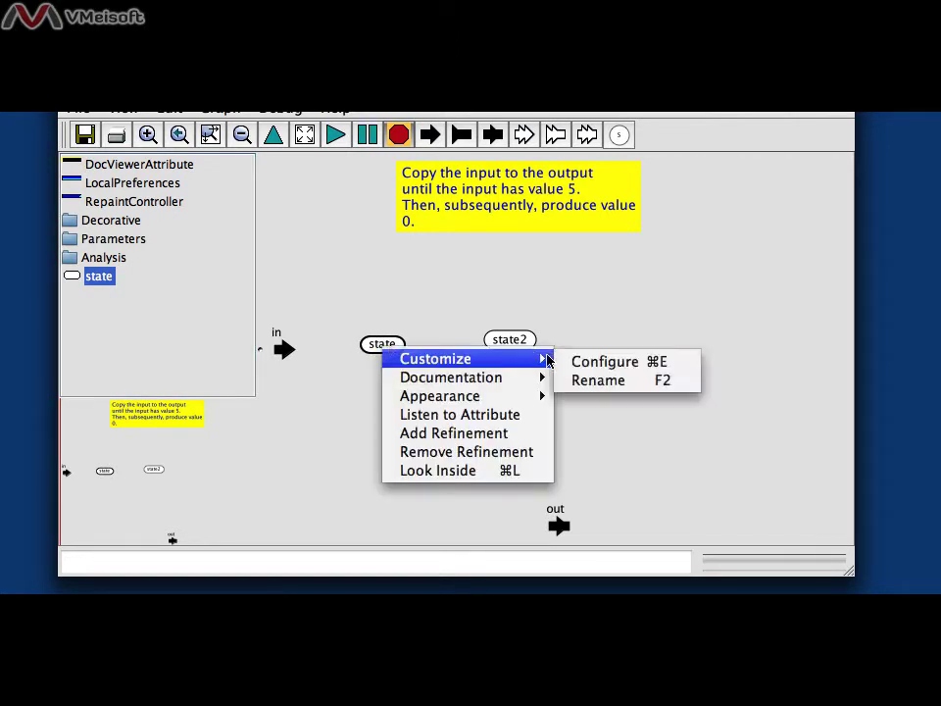
left_click(586, 381)
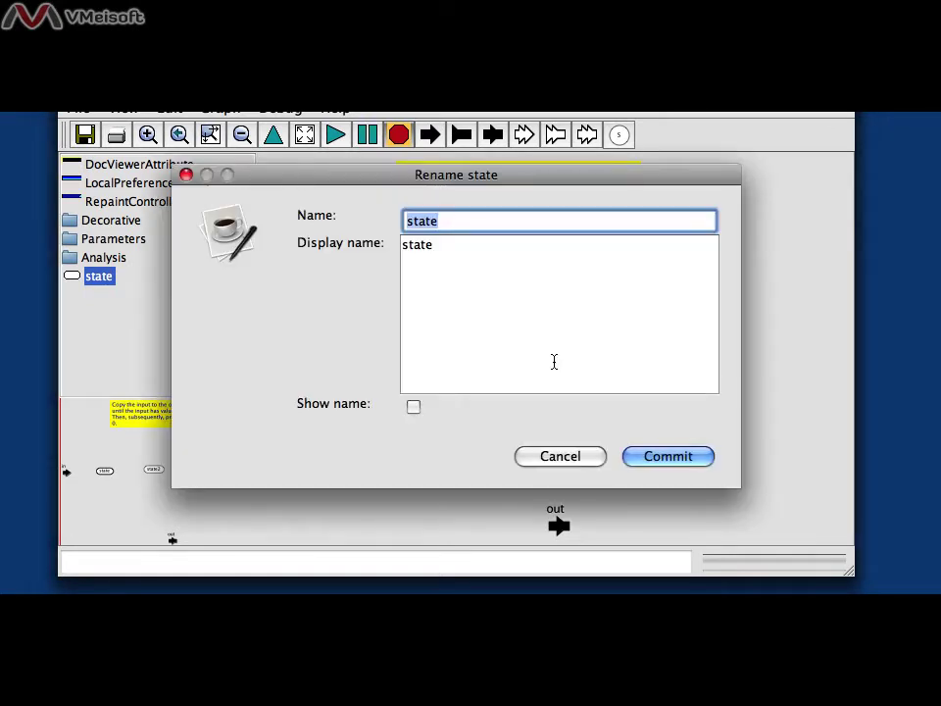
type("copy")
left_click(653, 464)
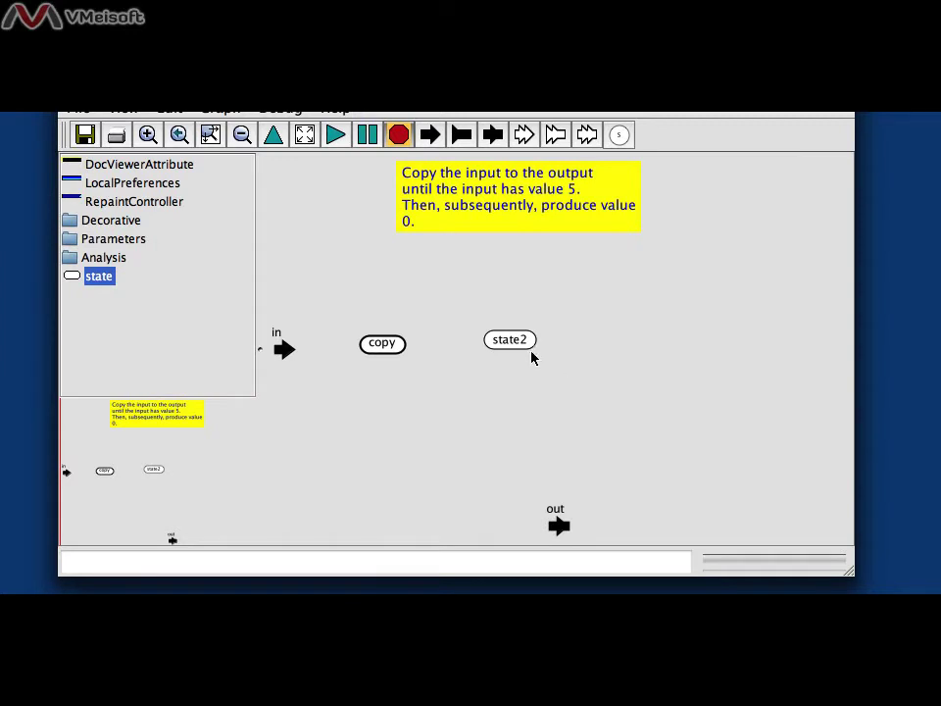
Step: Rename state2 to 'zero'
right_click(519, 345)
mouse_move(699, 373)
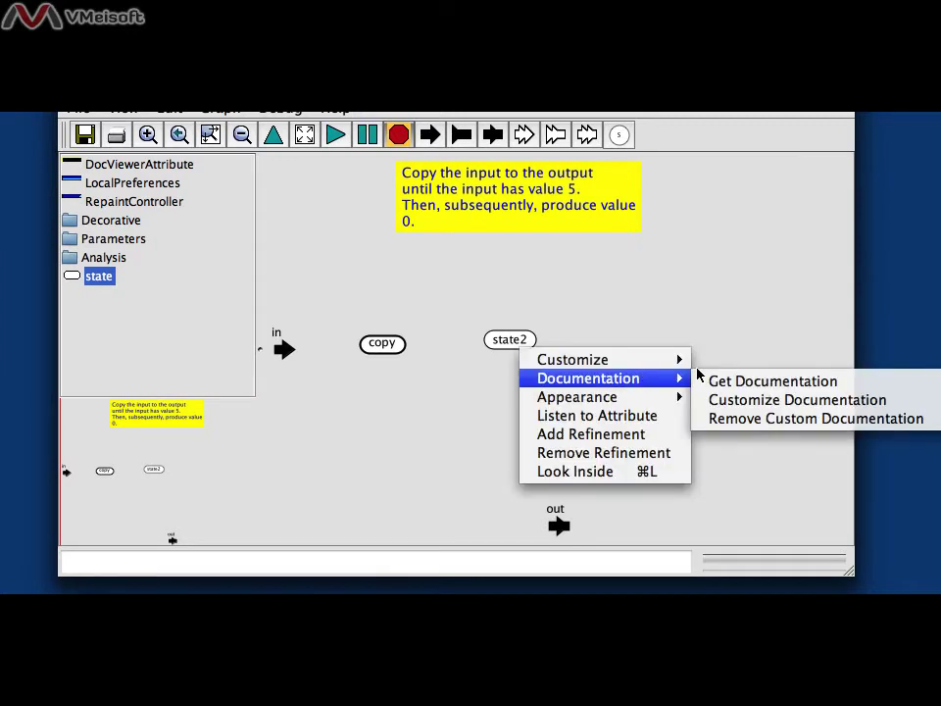
left_click(718, 382)
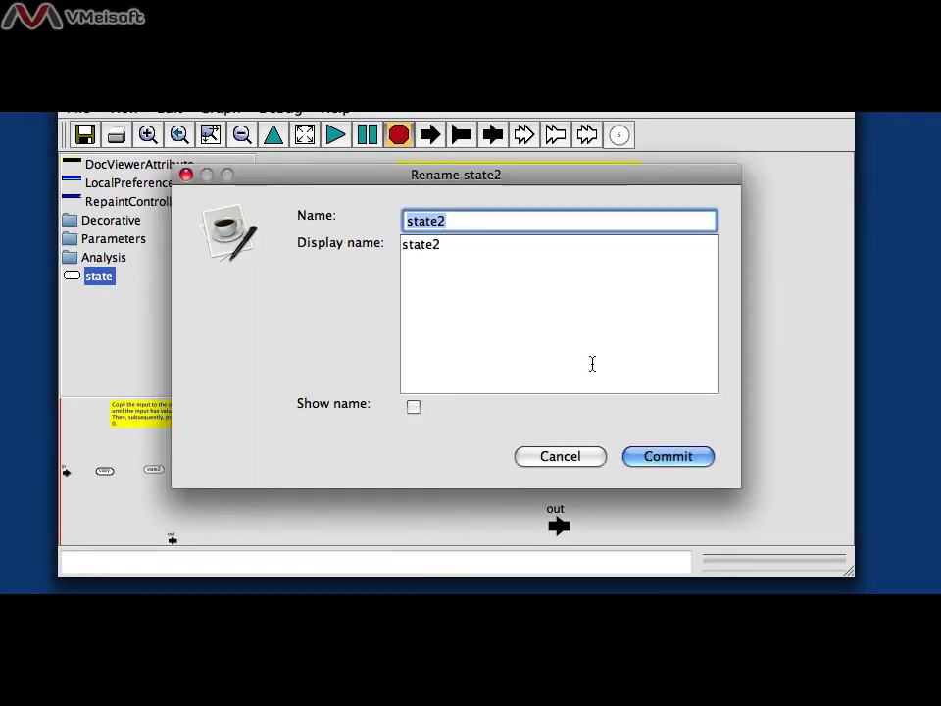
type("zero")
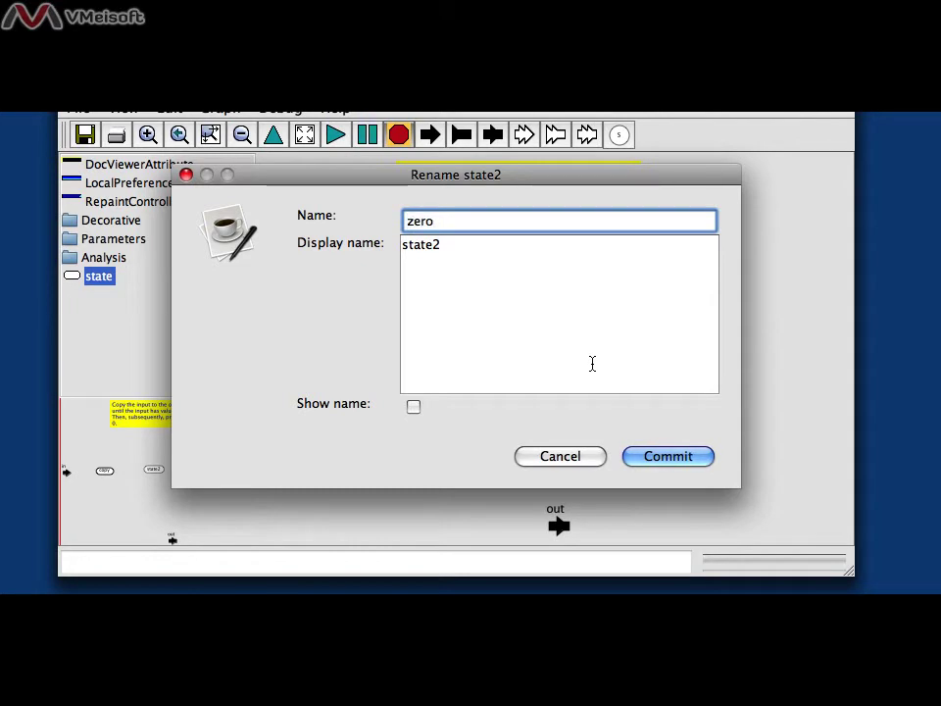
left_click(693, 459)
left_click(515, 345)
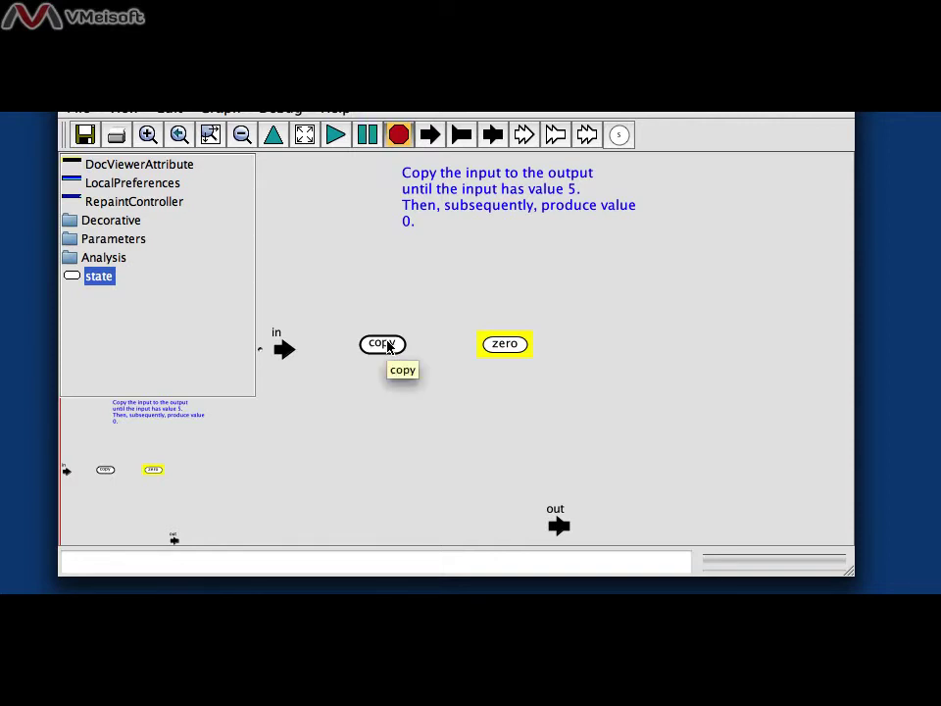
Step: Draw a self-loop on copy, a copy-to-zero transition, and a self-loop on zero
mouse_move(388, 346)
left_mouse_down()
mouse_move(381, 297)
mouse_move(388, 300)
mouse_move(339, 309)
mouse_move(374, 342)
left_mouse_up()
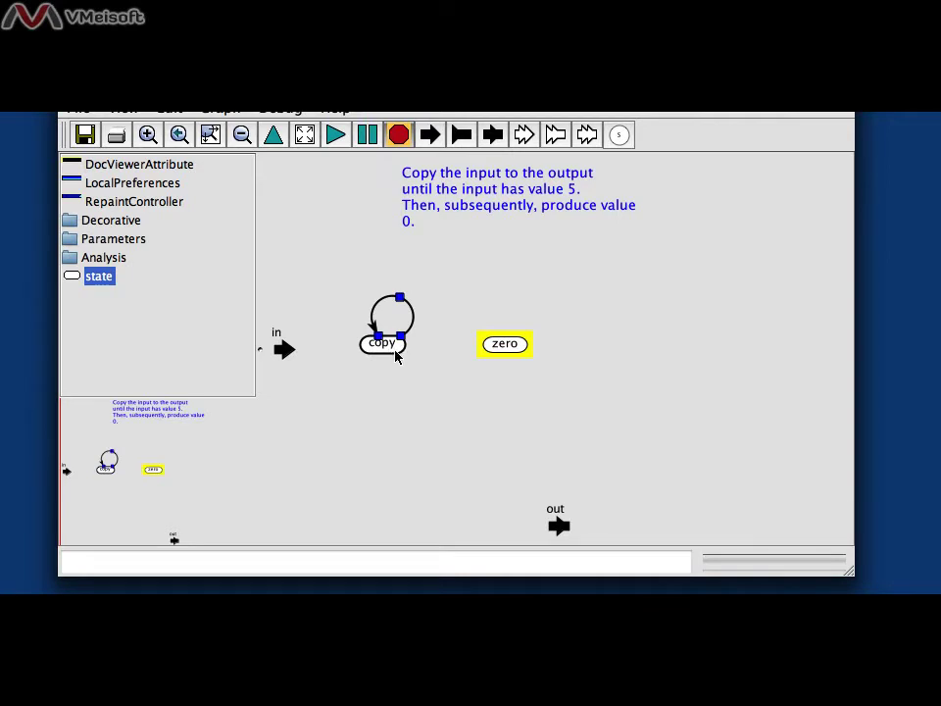
left_click(435, 361)
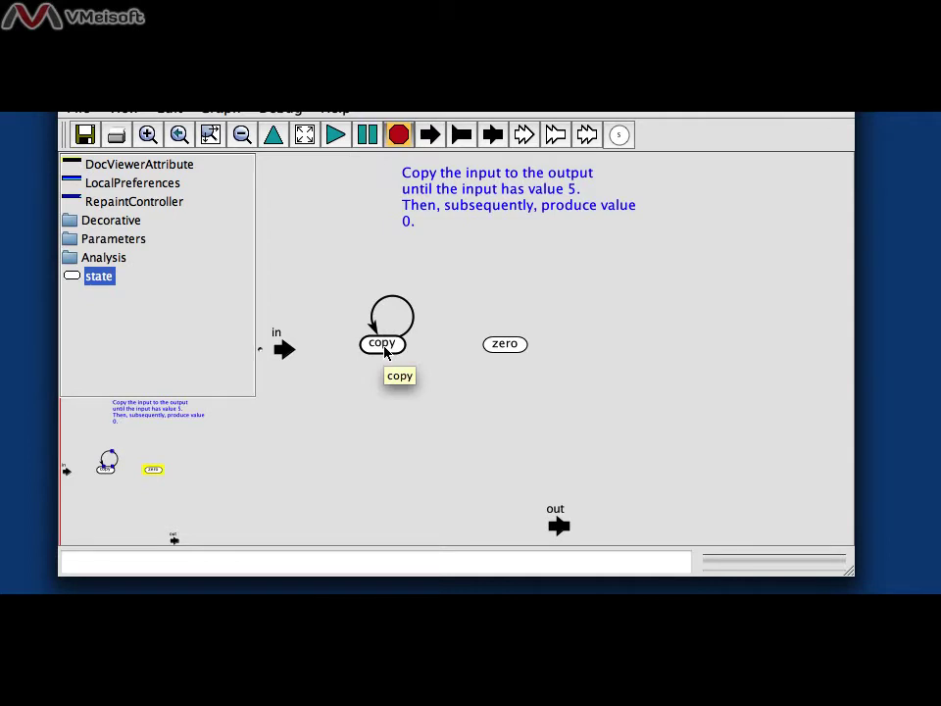
left_click_drag(383, 351, 506, 356)
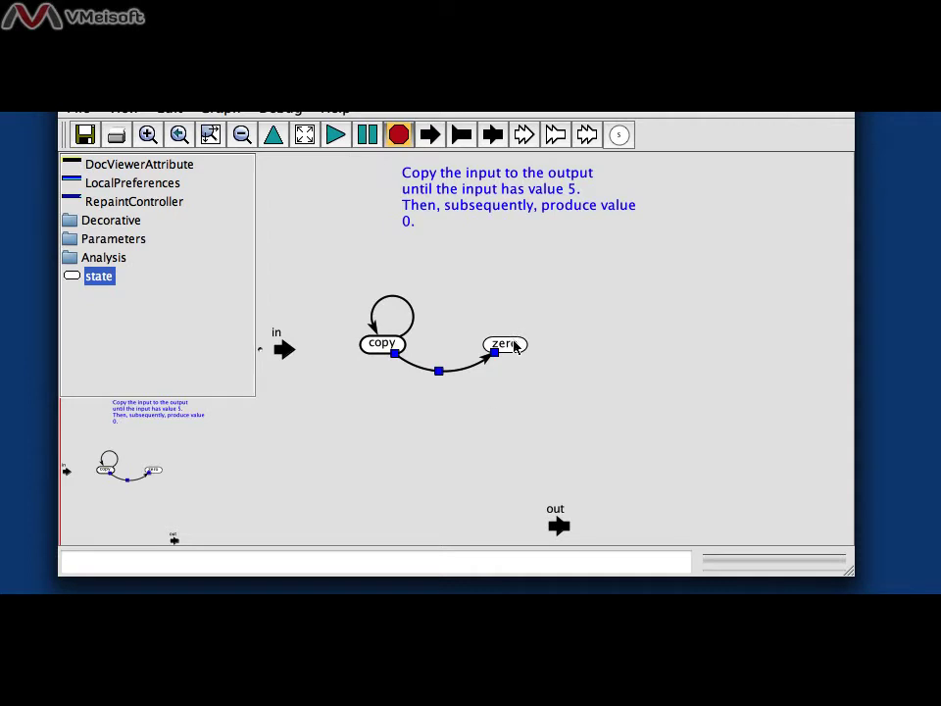
left_click_drag(517, 349, 496, 345)
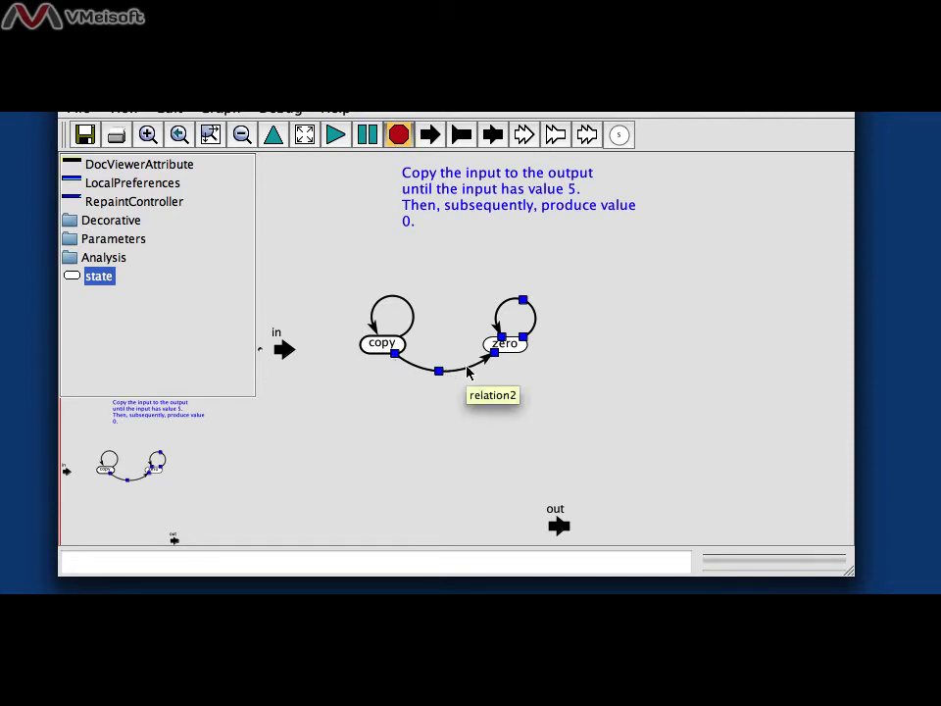
double_click(468, 371)
Step: Set the copy-to-zero transition's guard to 'in == 5' and its output action to 'out = 0'
left_click(417, 210)
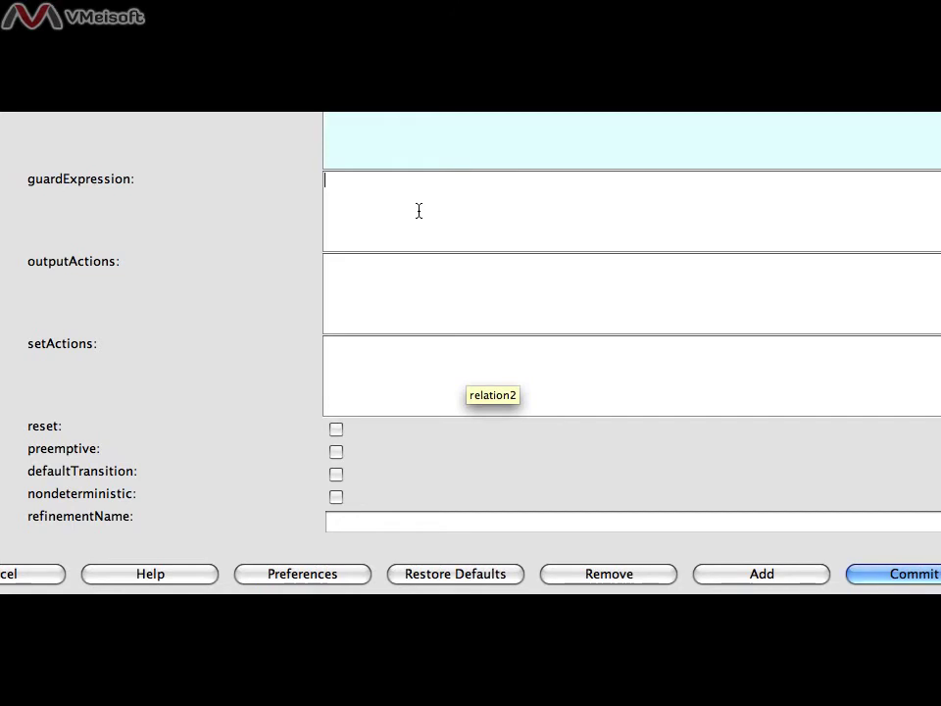
type("in == ")
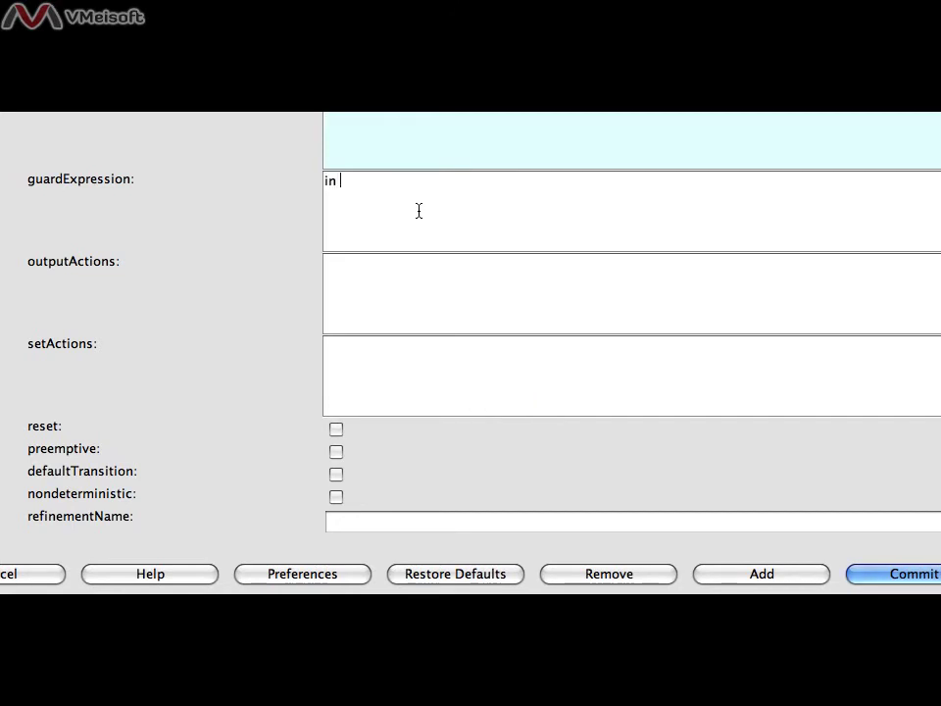
type("5")
left_click(423, 267)
type("out")
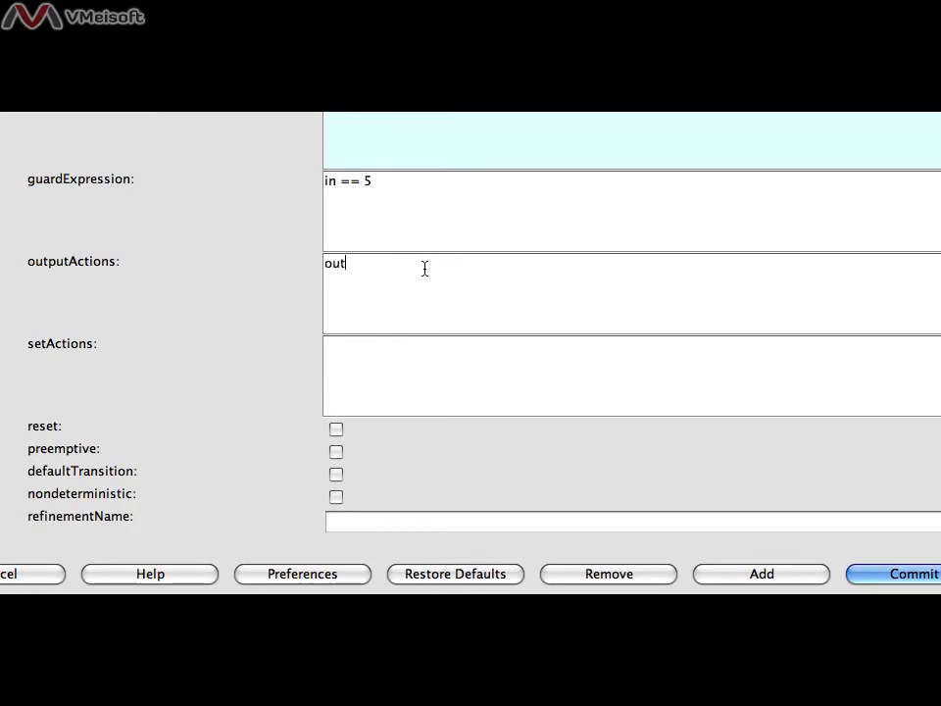
type(" = 0")
left_click(897, 579)
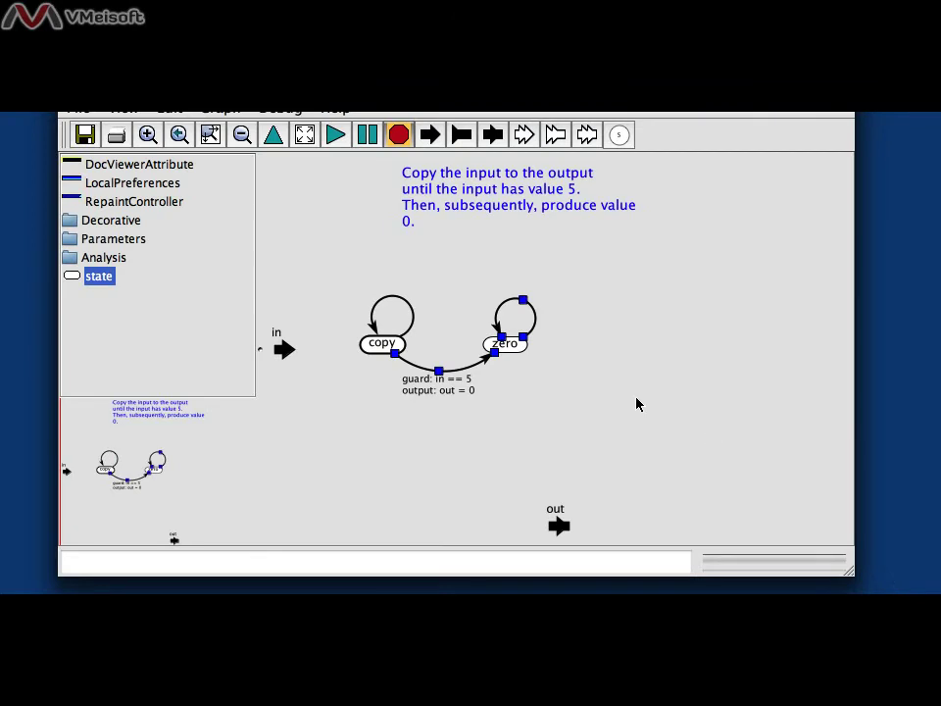
double_click(530, 311)
Step: Give zero's self-loop the output action 'out = 0' and guard expression 'true'
left_click(408, 266)
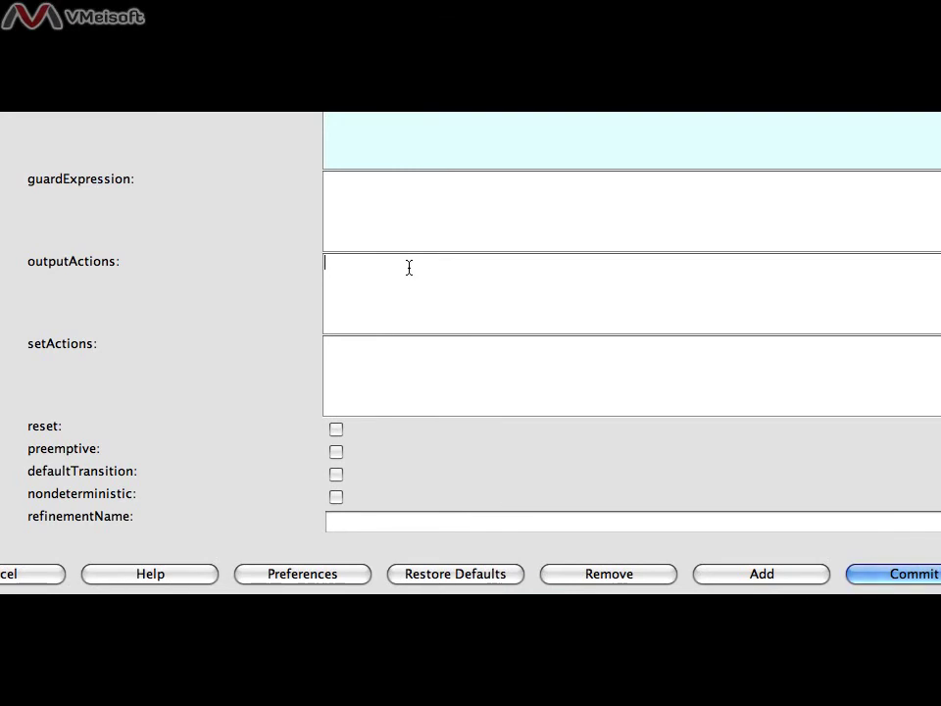
type("out")
type("=0")
key("BackSpace")
type("0")
left_click(434, 192)
type("true")
key("Return")
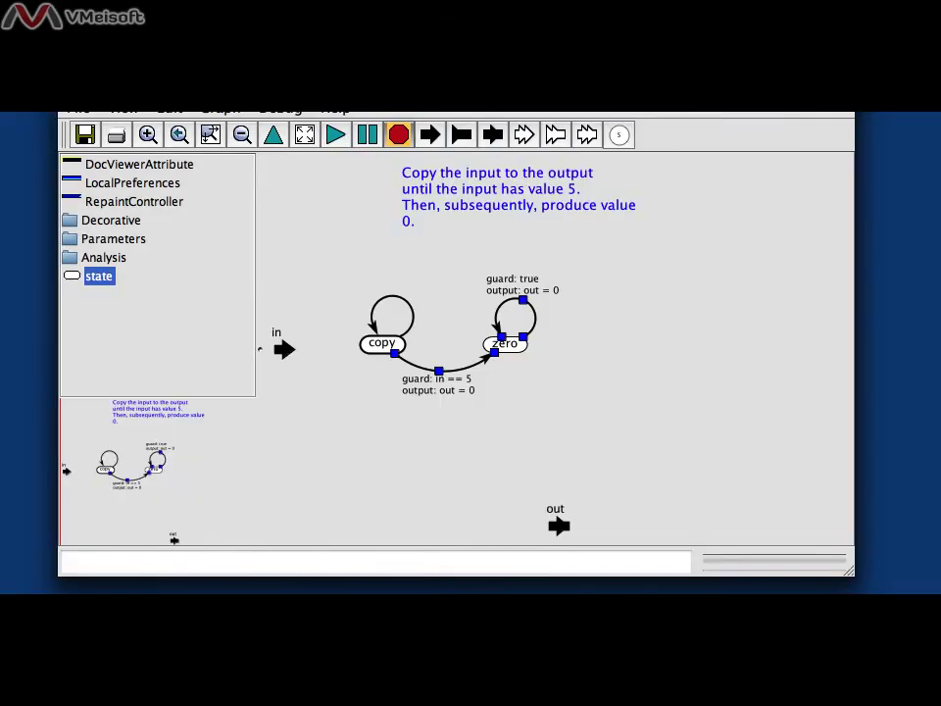
Step: Tick defaultTransition on copy's self-loop and set its outputActions to 'out = in'
double_click(393, 300)
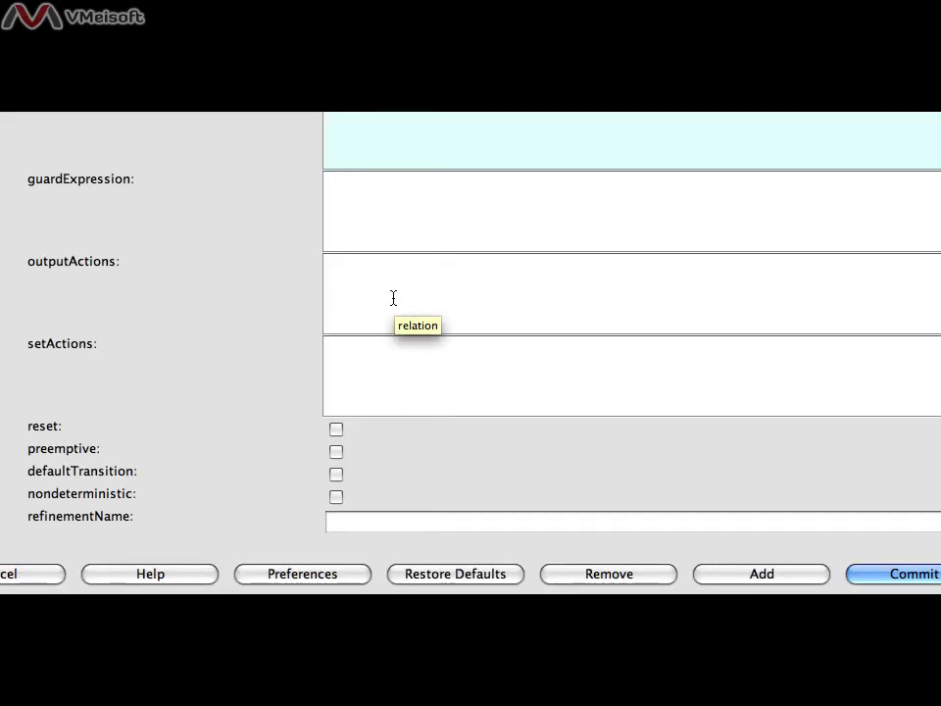
left_click(336, 474)
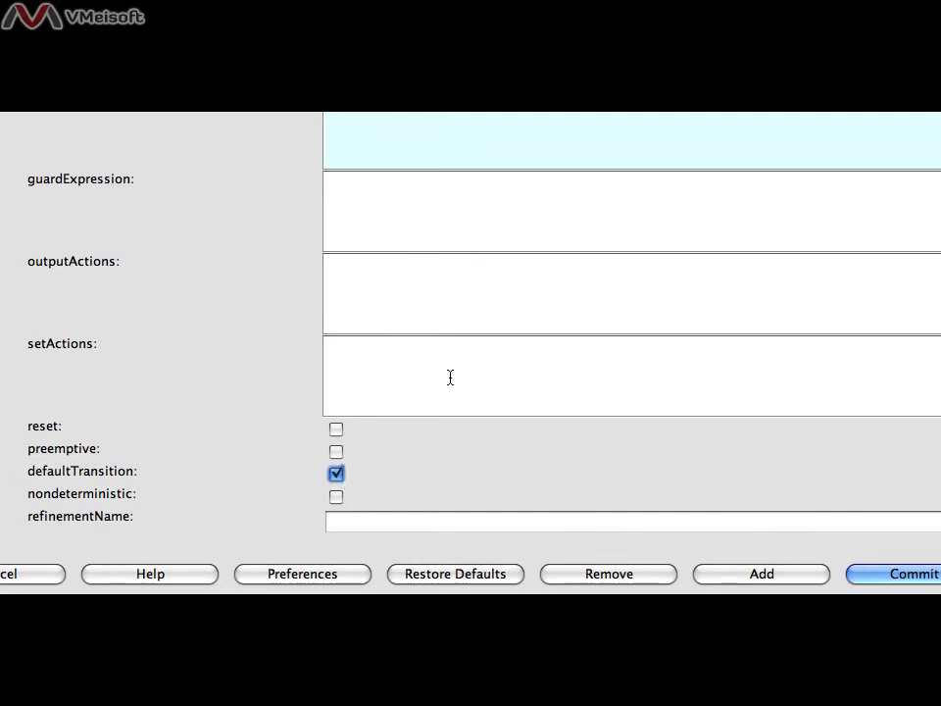
left_click(444, 286)
type("output")
key("BackSpace")
key("BackSpace")
key("BackSpace")
type("= in")
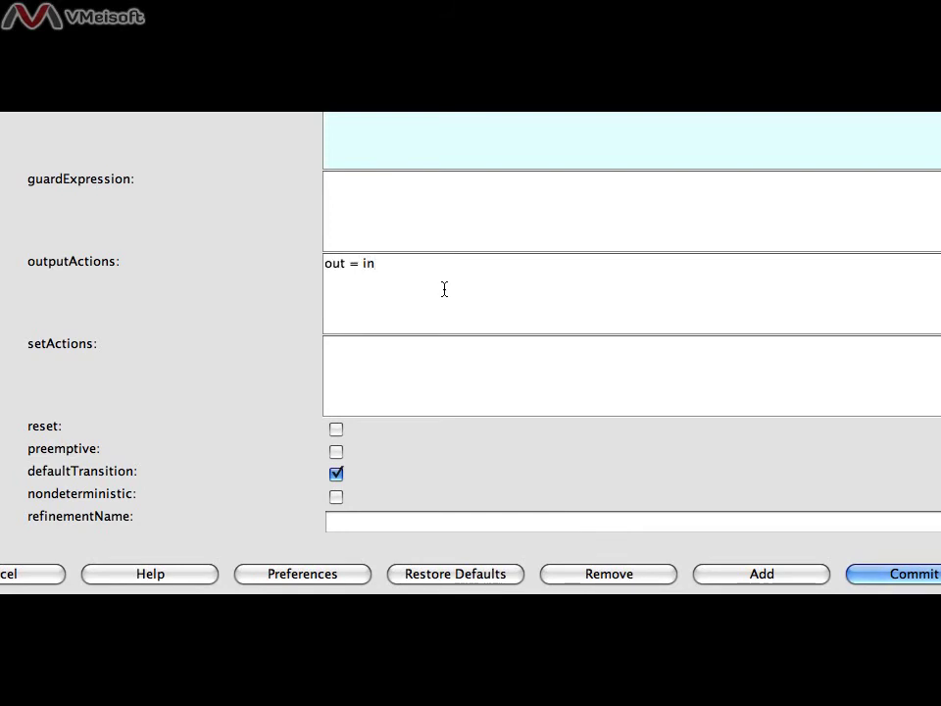
left_click(900, 573)
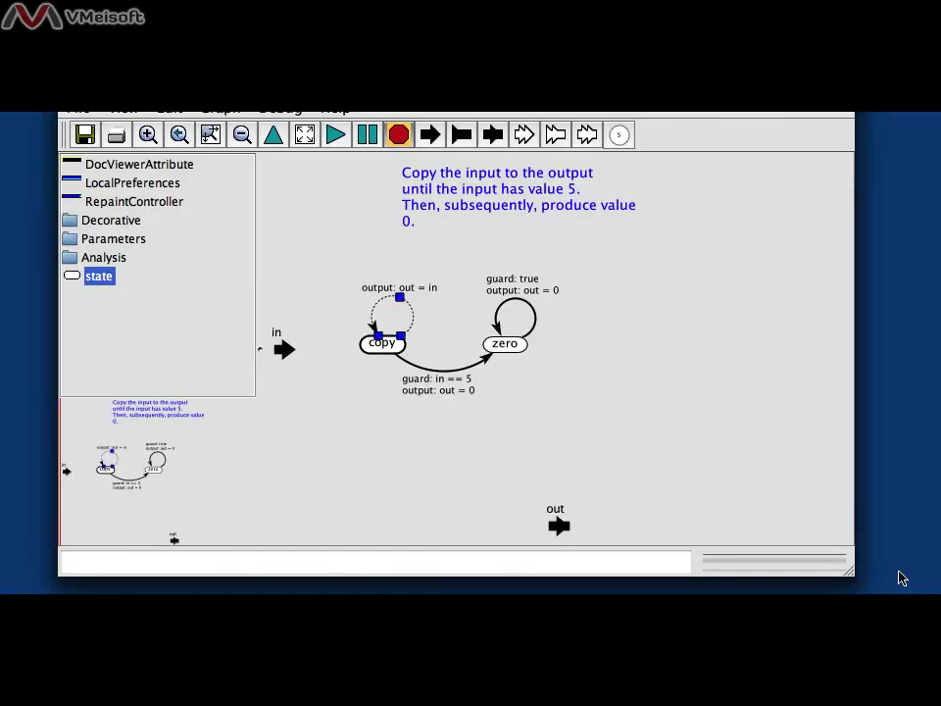
left_click(547, 440)
key("super+w")
Step: Run the parent model so the SequencePlotter plots 0 through 4, then zeros
left_click(536, 388)
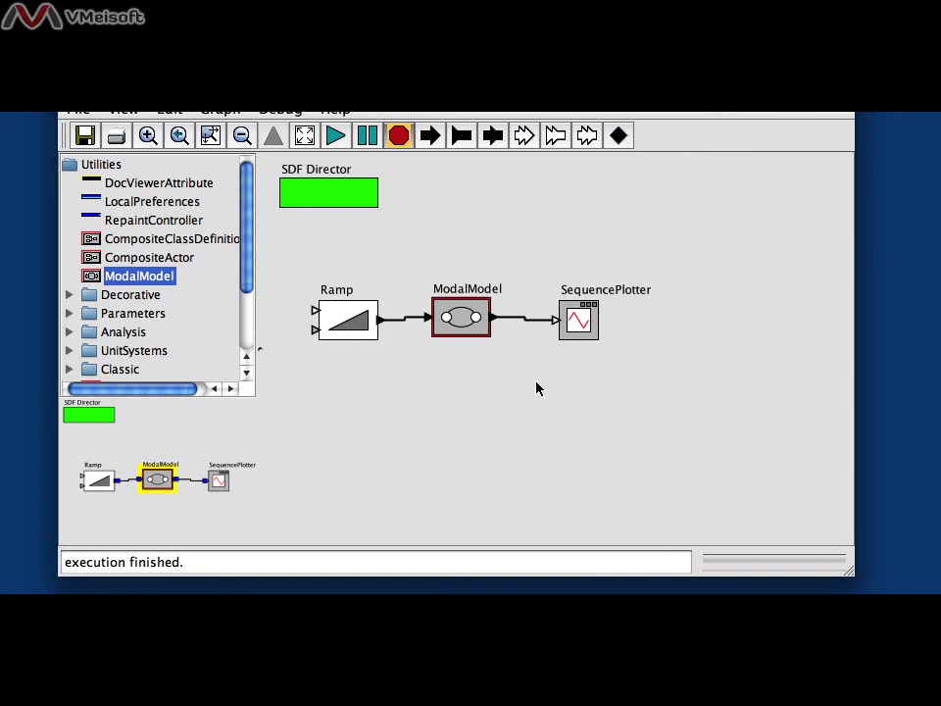
key("super+r")
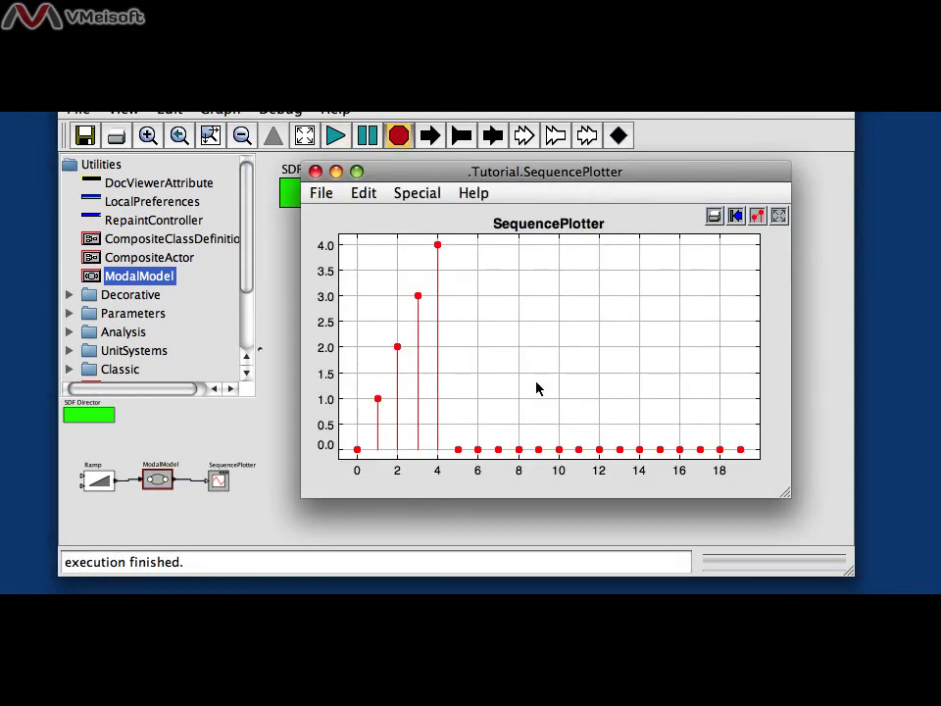